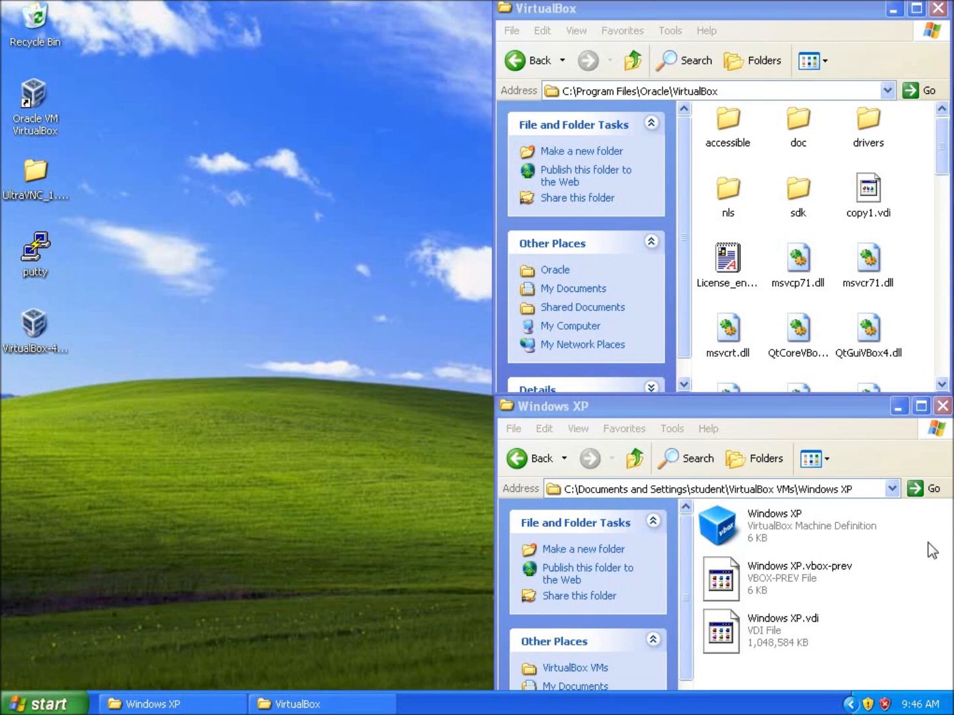
Locate the VBoxManage tool inside C:\Program Files\Oracle\VirtualBox in Explorer
{"action": "left_click", "coordinate": [74, 700]}
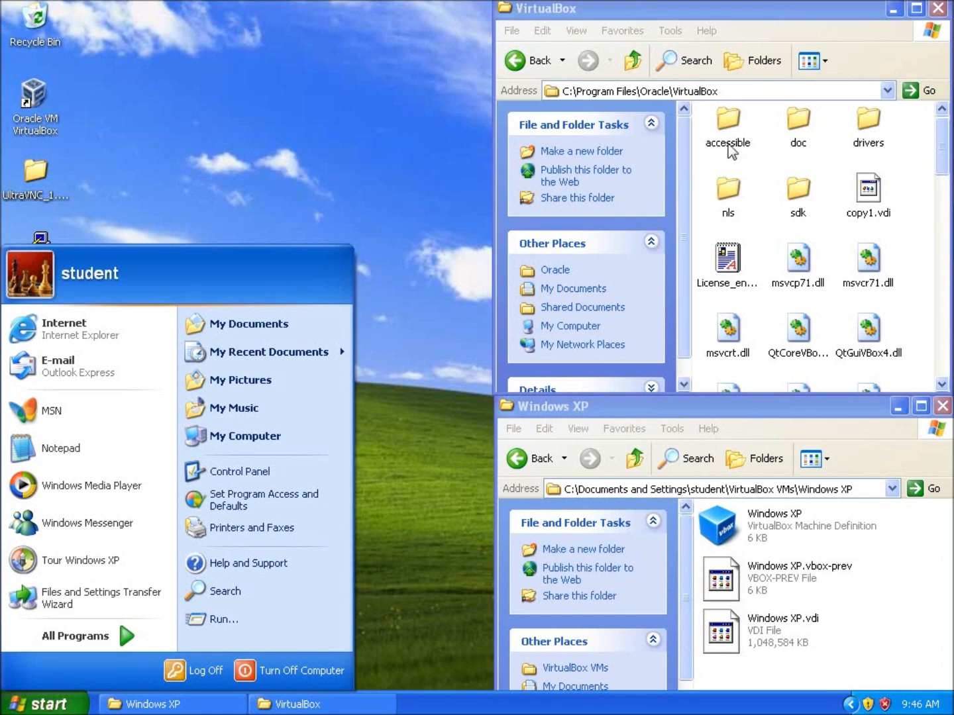
{"action": "left_click", "coordinate": [721, 88]}
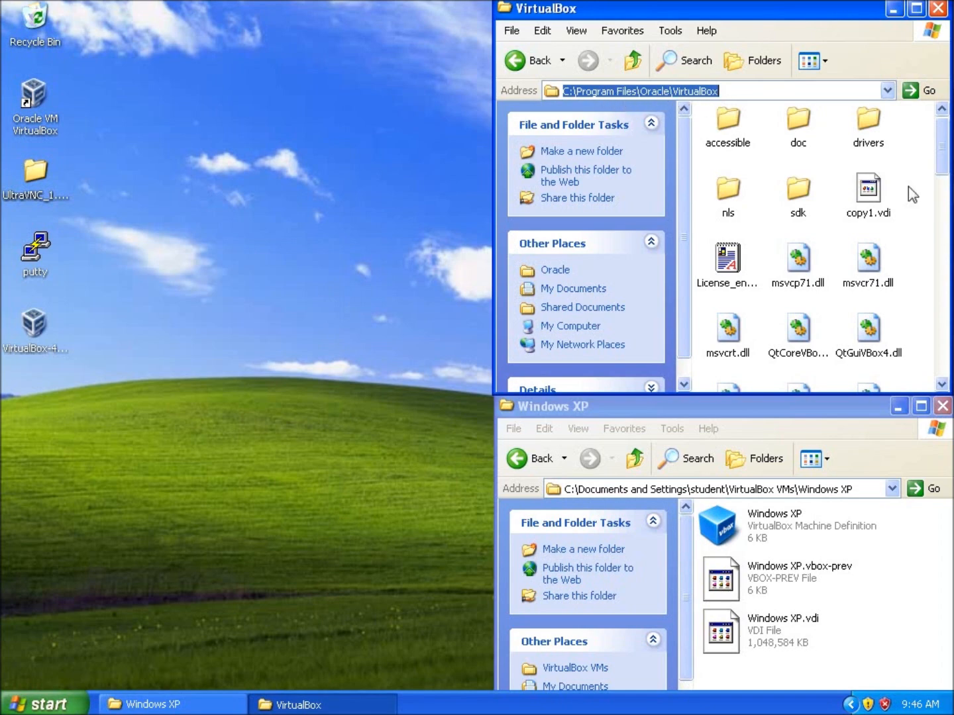
{"action": "mouse_move", "coordinate": [941, 173]}
{"action": "left_mouse_down"}
{"action": "mouse_move", "coordinate": [937, 298]}
{"action": "mouse_move", "coordinate": [887, 294]}
{"action": "left_mouse_up"}
{"action": "left_click", "coordinate": [800, 246]}
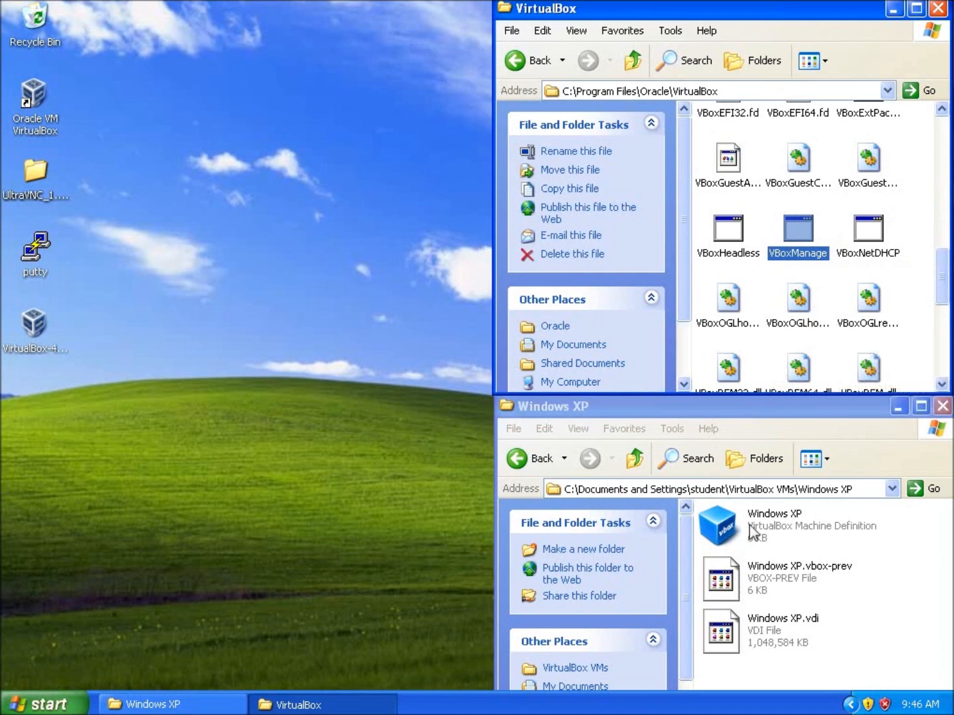
Select the Windows XP.vdi disk image in the VM folder and bring up the Start menu
{"action": "left_click", "coordinate": [749, 632]}
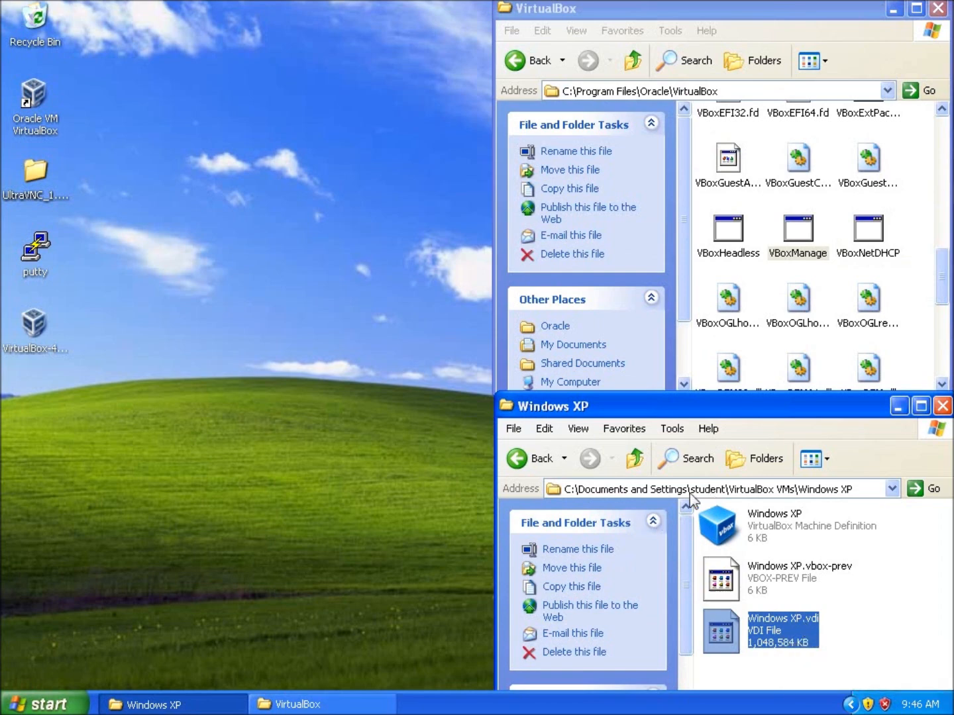
{"action": "left_click", "coordinate": [44, 704]}
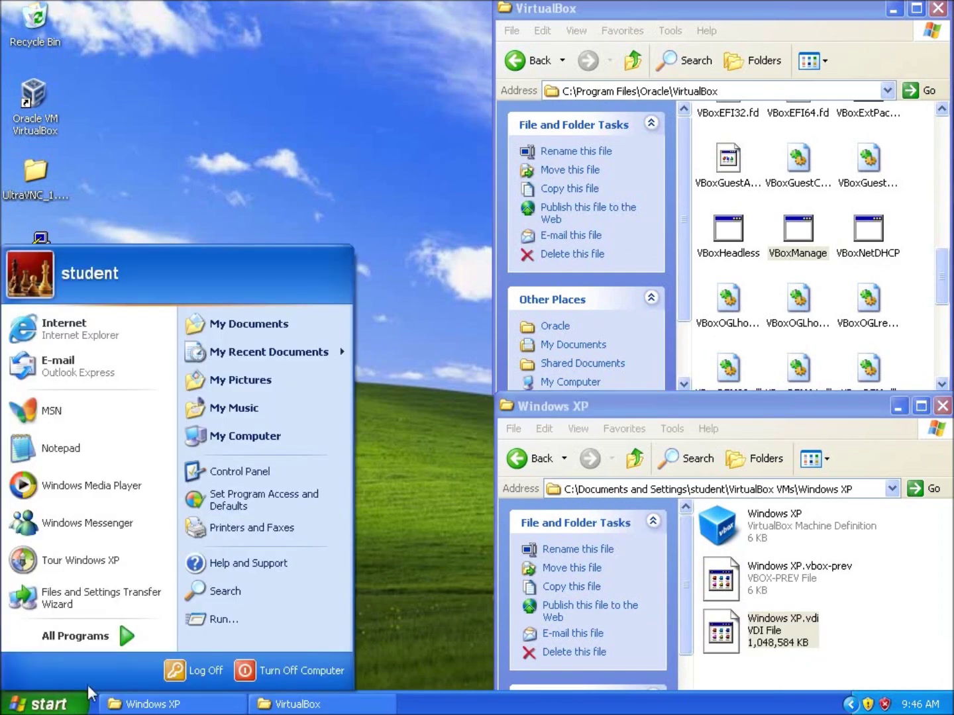
Launch cmd from the Run dialog and position the console at full height on screen
{"action": "left_click", "coordinate": [215, 620]}
{"action": "key", "text": "Return"}
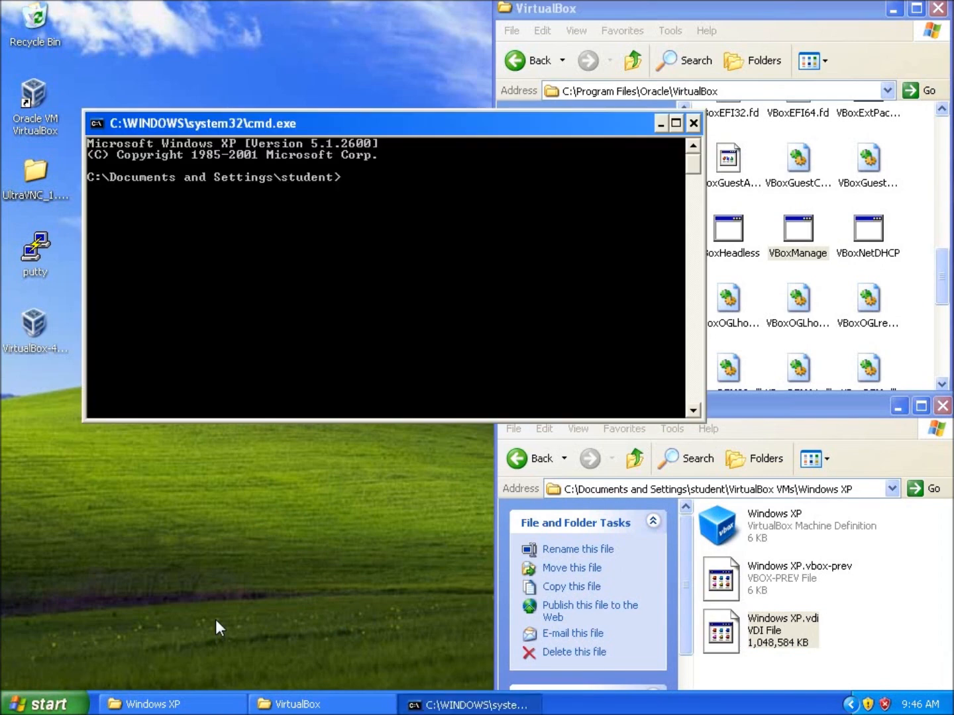
{"action": "left_click_drag", "start_coordinate": [705, 234], "coordinate": [608, 237]}
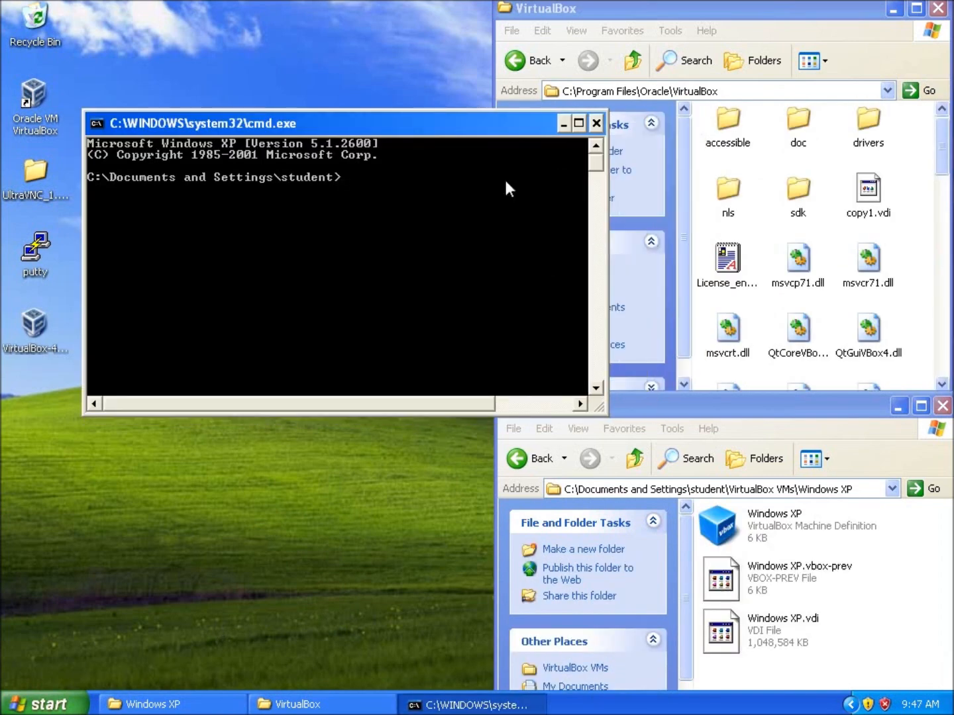
{"action": "left_click", "coordinate": [578, 124]}
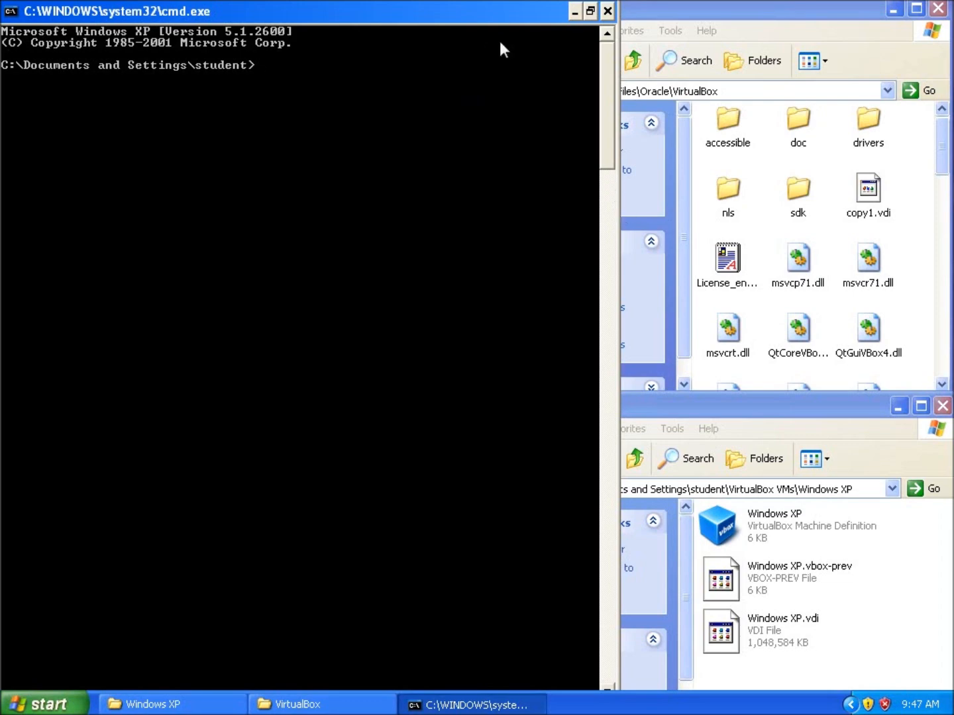
{"action": "left_click_drag", "start_coordinate": [514, 24], "coordinate": [507, 105]}
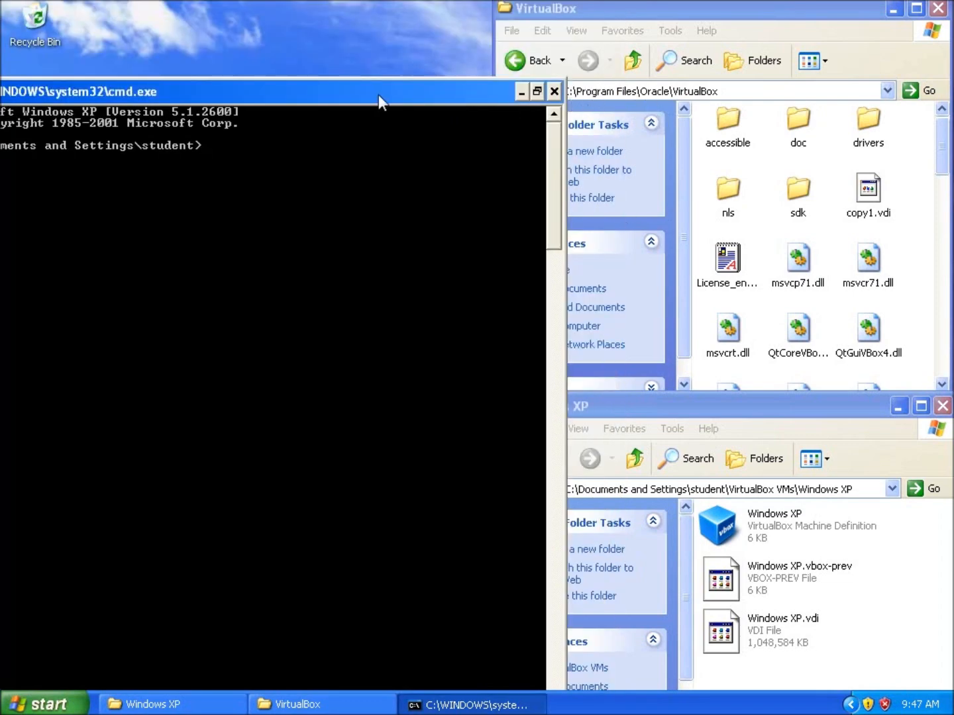
{"action": "left_click_drag", "start_coordinate": [374, 94], "coordinate": [683, 262]}
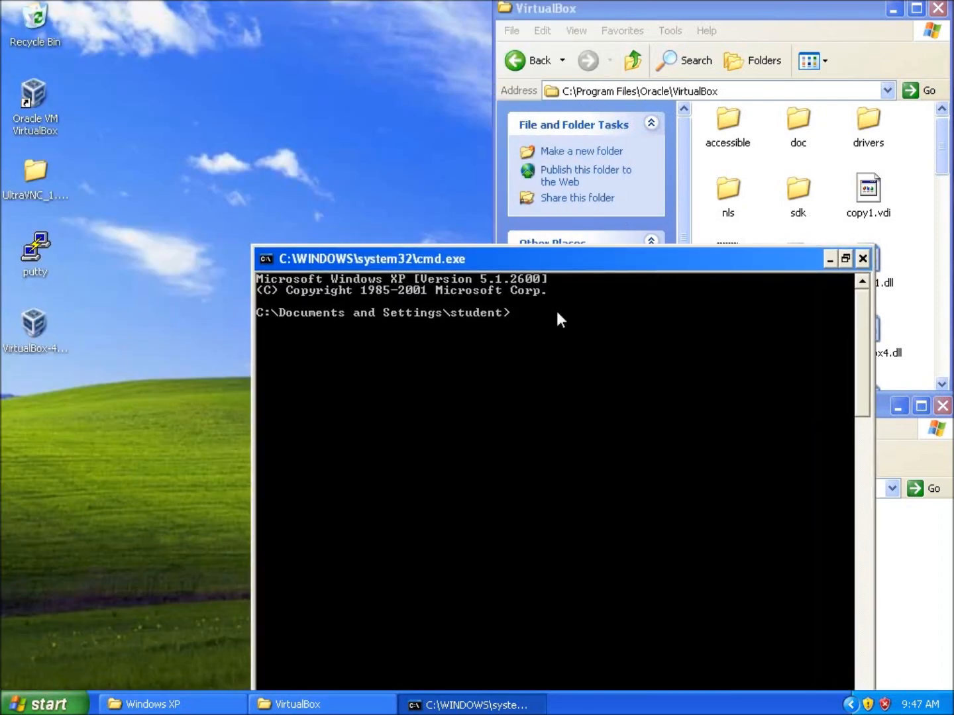
{"action": "type", "text": "cd c:\\Pro"}
{"action": "type", "text": "gram Files\\Oracle\\"}
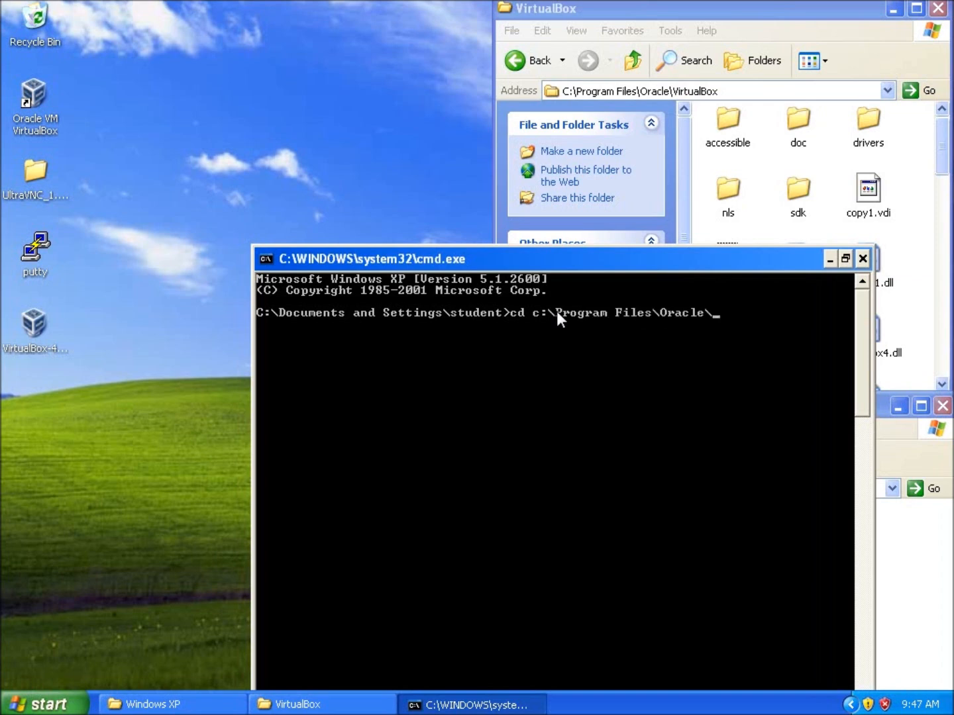
{"action": "type", "text": "VirtualBox"}
Change directory to c:\Program Files\Oracle\VirtualBox in the console
{"action": "key", "text": "Return"}
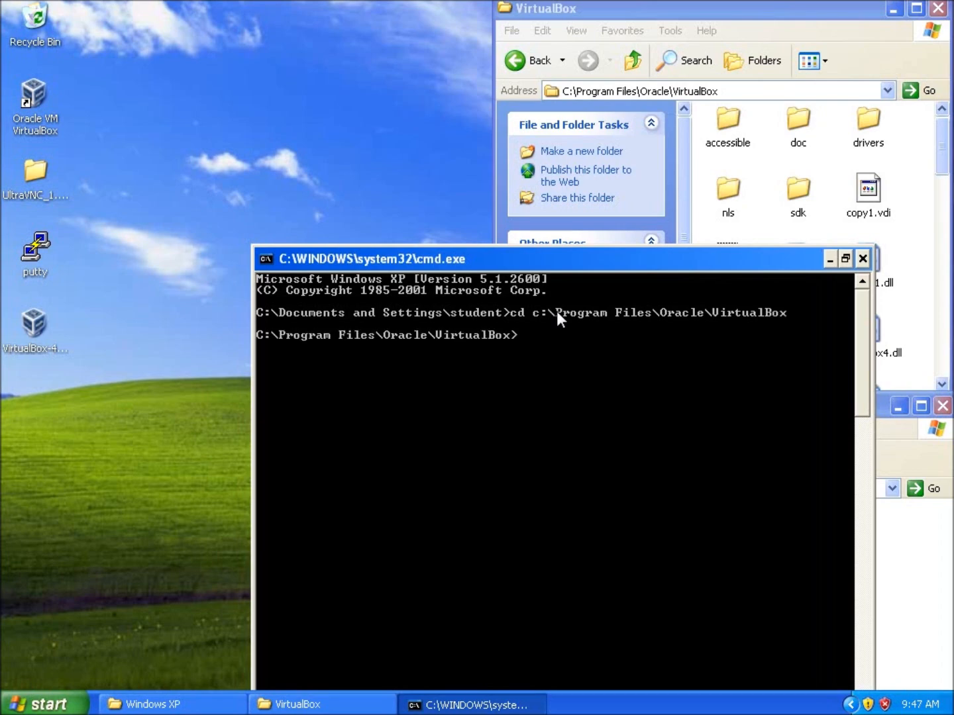
{"action": "left_click_drag", "start_coordinate": [563, 257], "coordinate": [355, 68]}
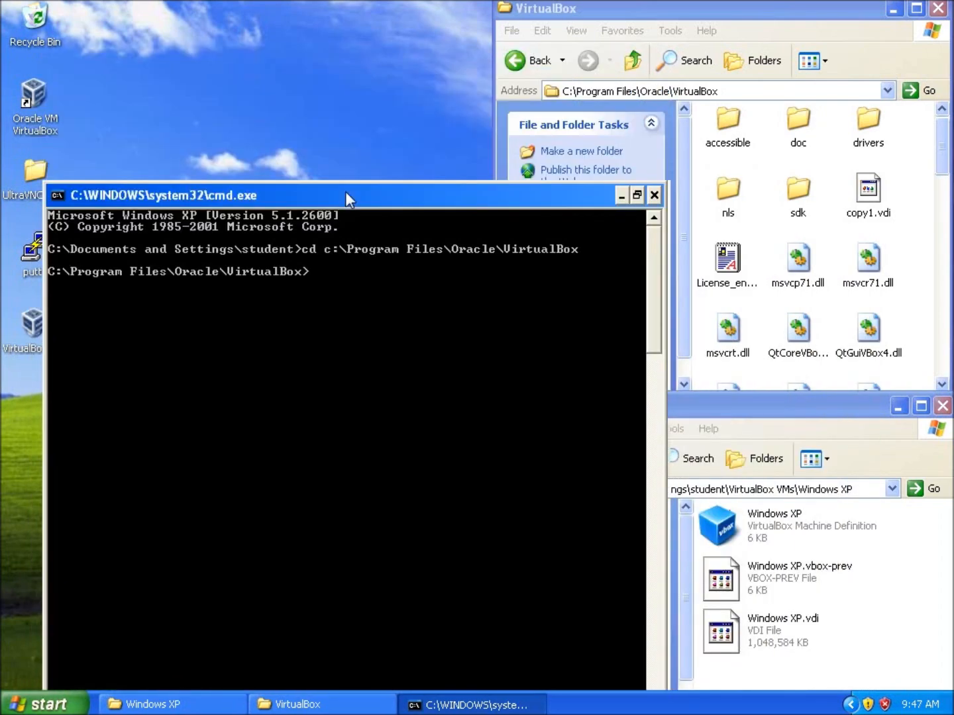
Arrange the console and check the Windows XP VM folder's full path for the command
{"action": "left_click_drag", "start_coordinate": [355, 68], "coordinate": [355, 107]}
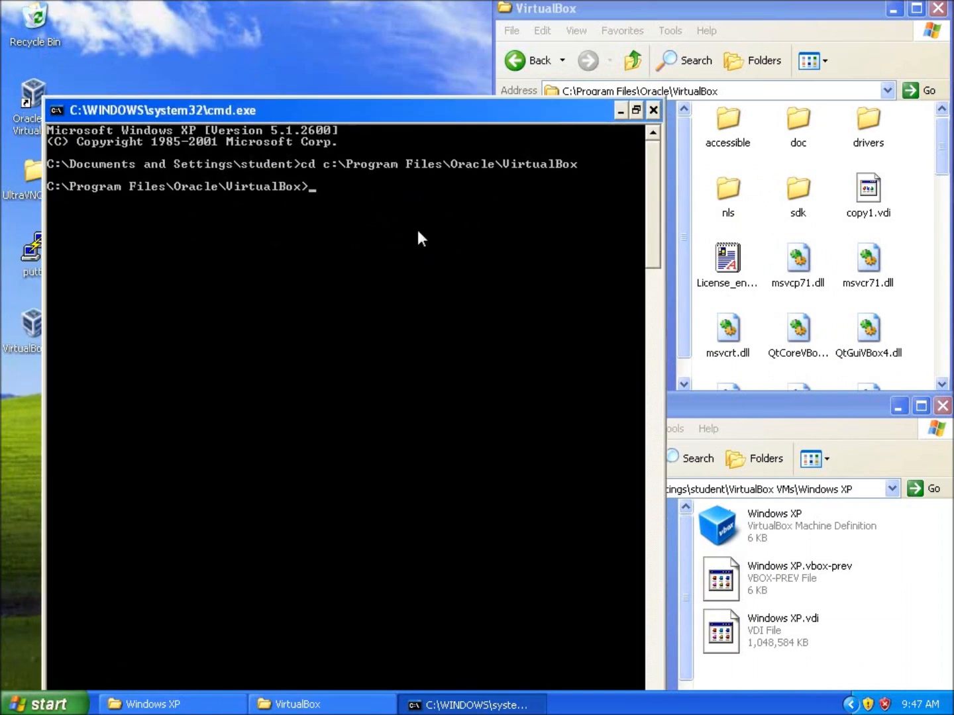
{"action": "type", "text": "VBoxMan"}
{"action": "type", "text": "age"}
{"action": "type", "text": " clo"}
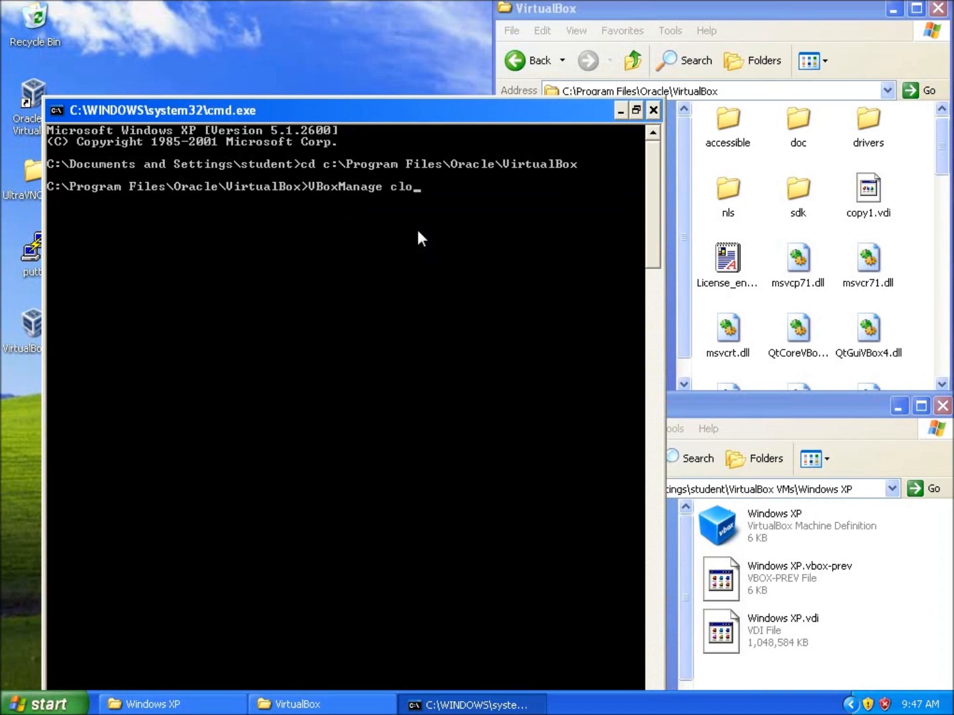
{"action": "type", "text": "nehd"}
{"action": "type", "text": "\""}
{"action": "left_click_drag", "start_coordinate": [451, 114], "coordinate": [400, 39]}
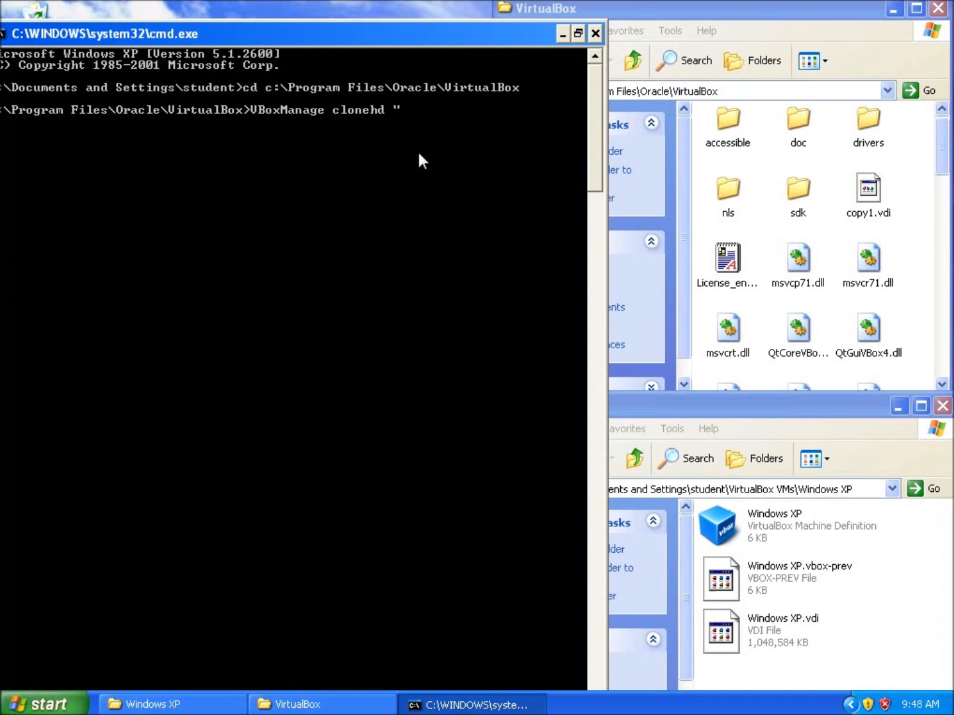
{"action": "type", "text": "c:\\"}
{"action": "left_click", "coordinate": [720, 492]}
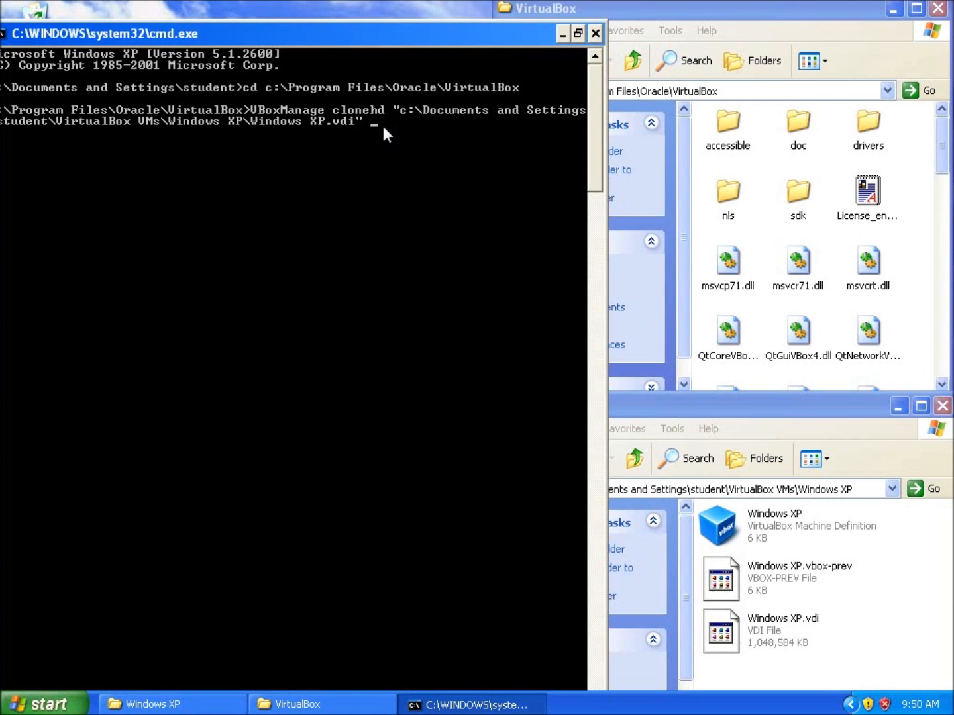
{"action": "type", "text": "e."}
{"action": "type", "text": "vdi"}
Compose VBoxManage clonehd with the quoted Windows XP.vdi source and "clone.vdi" target
{"action": "key", "text": "Left"}
{"action": "key", "text": "Left"}
{"action": "key", "text": "Left"}
{"action": "key", "text": "Left"}
{"action": "type", "text": "\""}
{"action": "key", "text": "End"}
{"action": "type", "text": "\""}
Execute the clonehd command to 100% with a new UUID, then show the VirtualBox folder
{"action": "key", "text": "Return"}
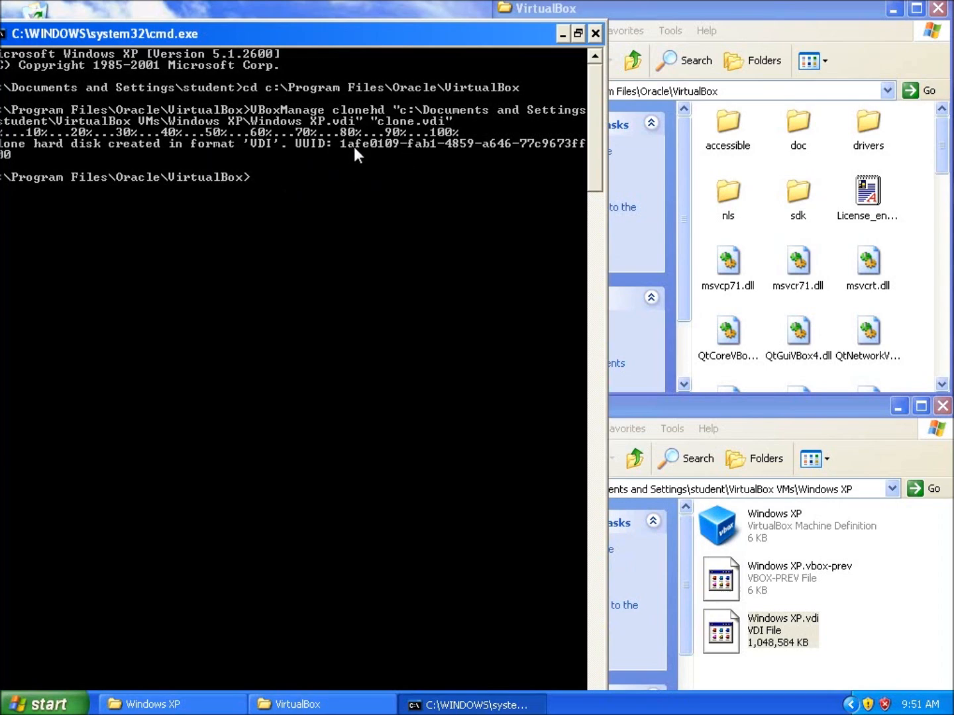
{"action": "left_click", "coordinate": [944, 162]}
{"action": "left_click_drag", "start_coordinate": [945, 163], "coordinate": [942, 365]}
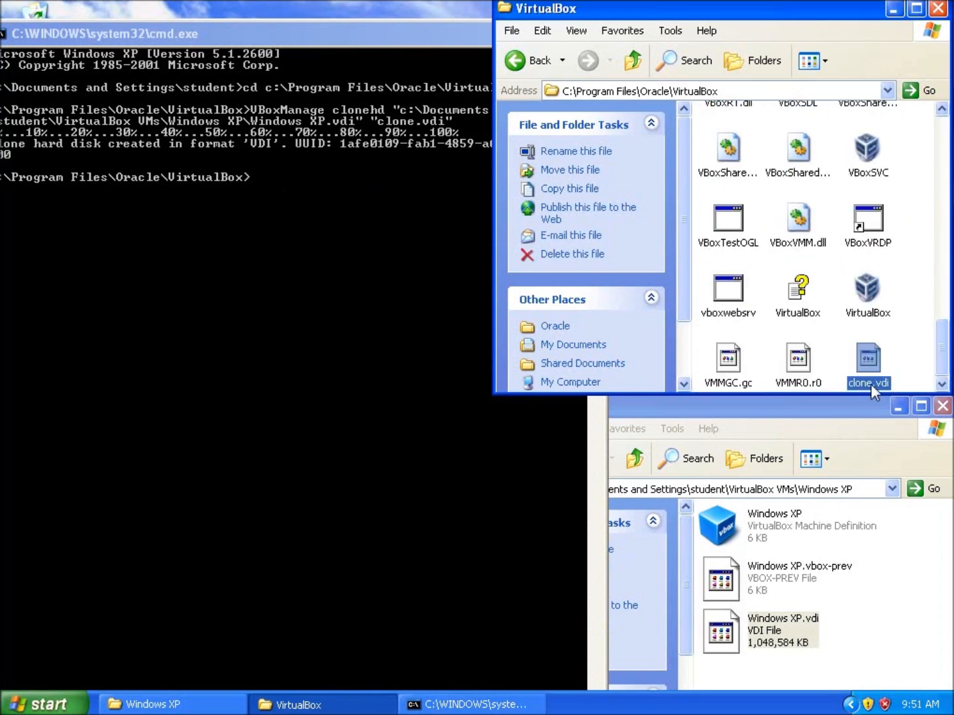
Switch back to the console after seeing clone.vdi listed in the VirtualBox folder
{"action": "left_click", "coordinate": [436, 307]}
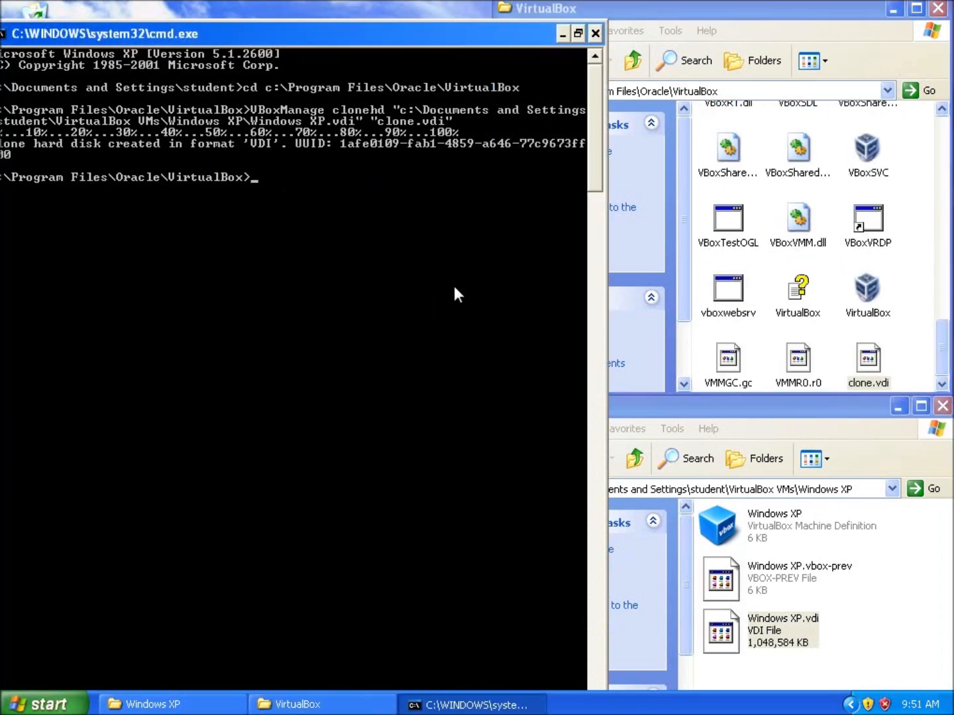